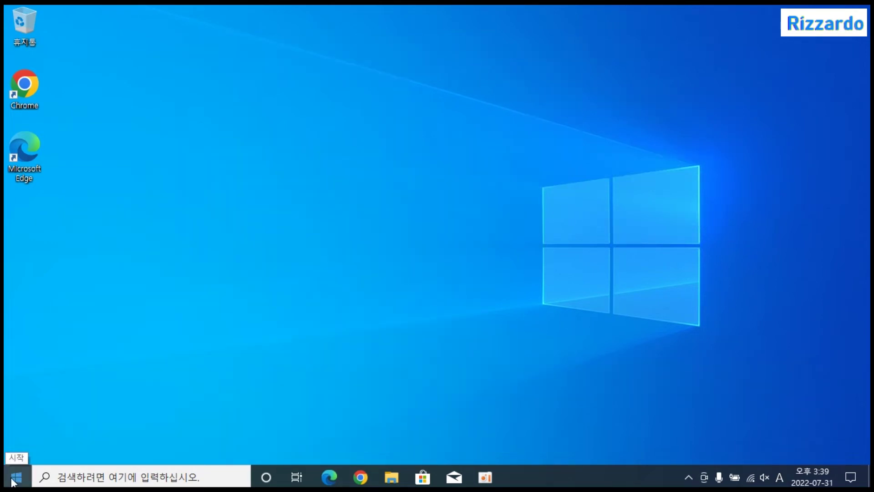
- Open the 개발자용 (For developers) page under 업데이트 및 보안 (Update & Security) in Windows Settings
left_click(14, 481)
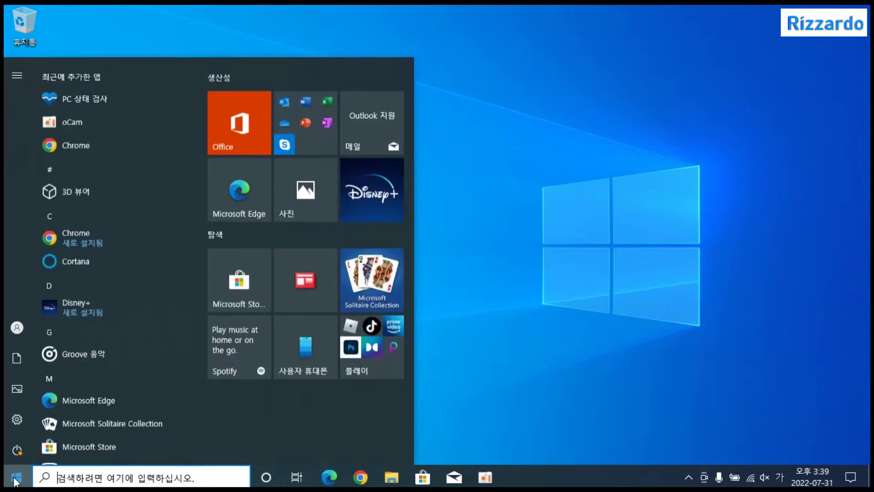
left_click(19, 424)
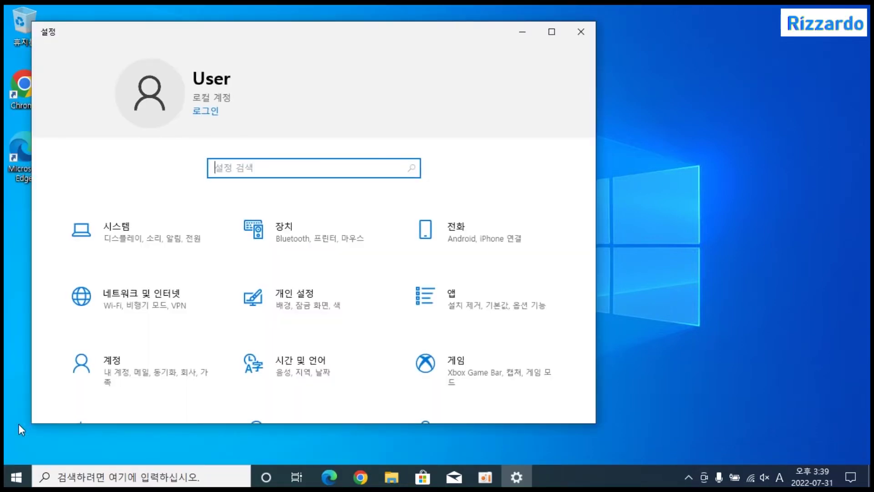
left_click(283, 48)
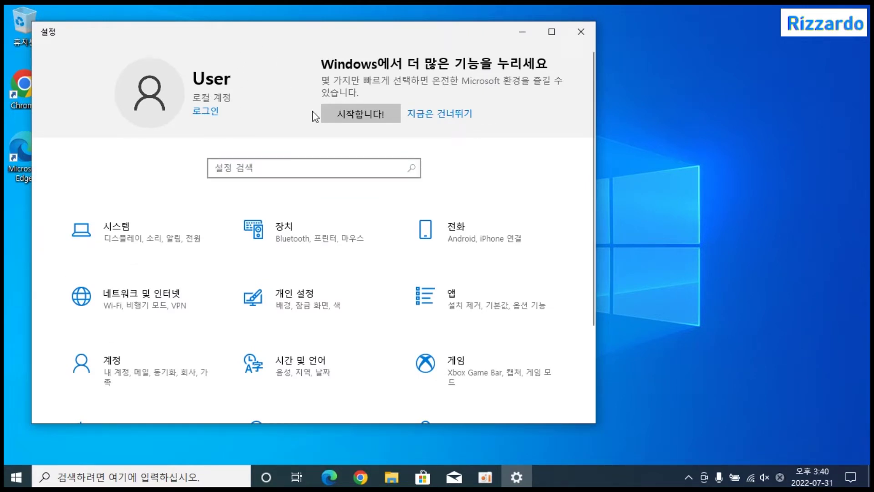
scroll(245, 354, "down", 3)
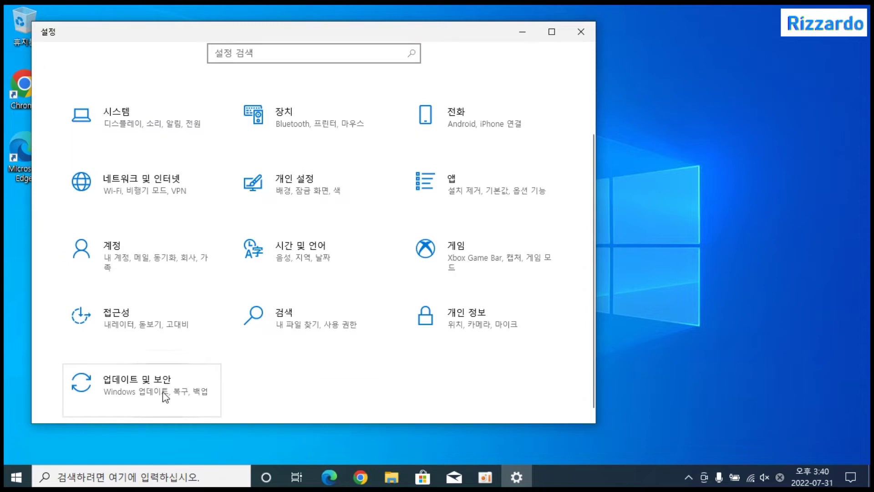
left_click(165, 397)
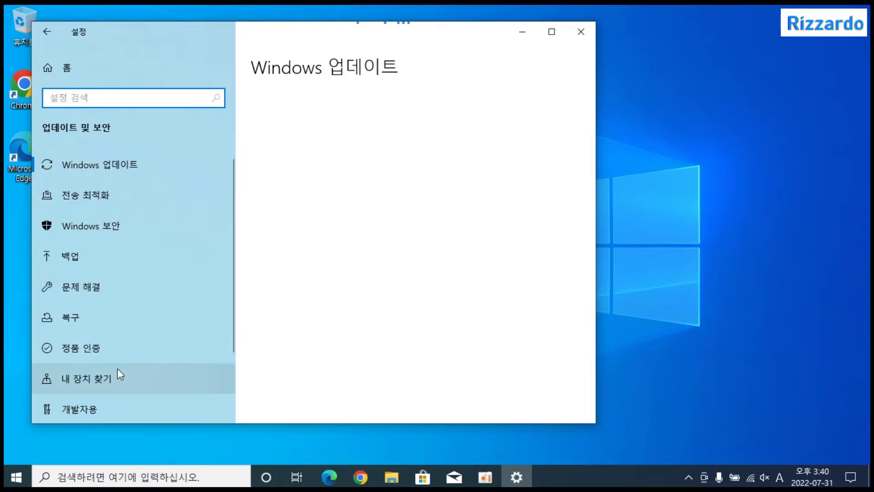
scroll(113, 371, "down", 1)
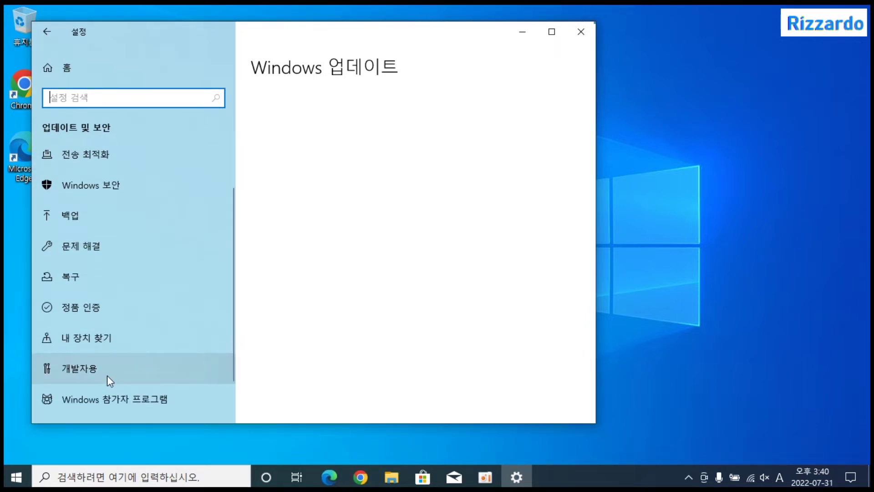
left_click(107, 373)
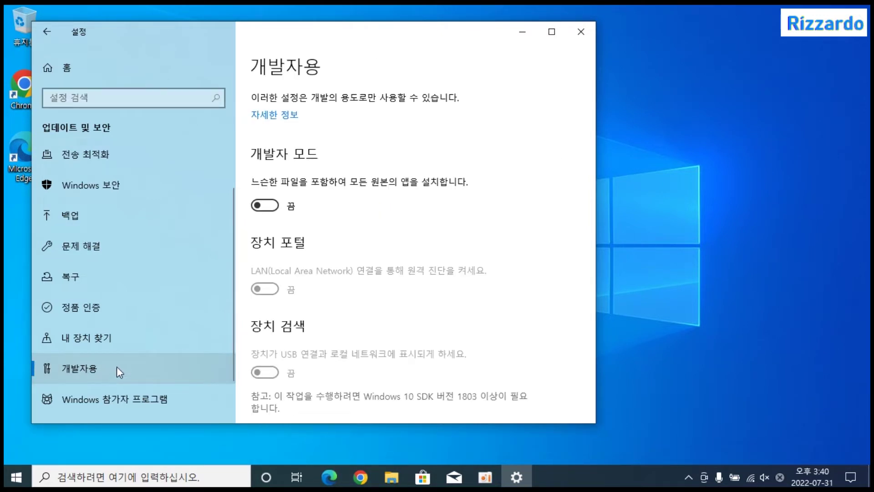
- Allow remote connections to this computer in the Remote Desktop system properties, confirm the change, and close Settings
scroll(377, 331, "down", 2)
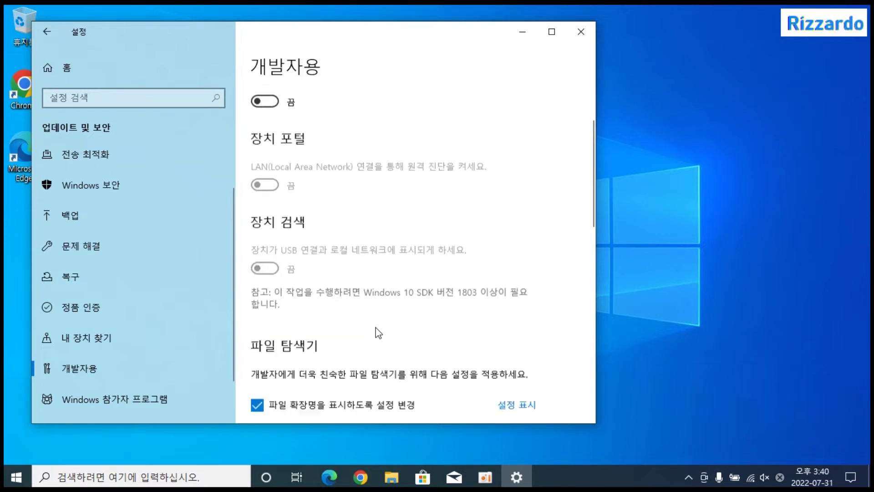
scroll(378, 332, "down", 8)
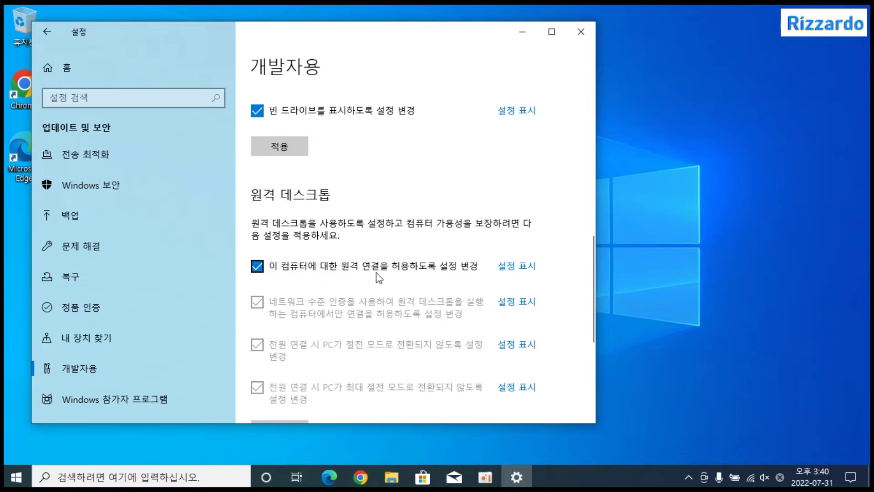
left_click(512, 269)
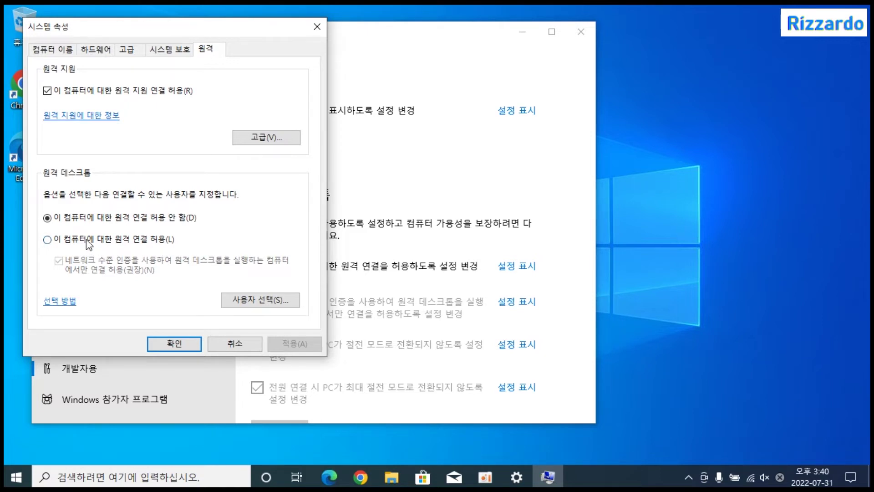
left_click(48, 240)
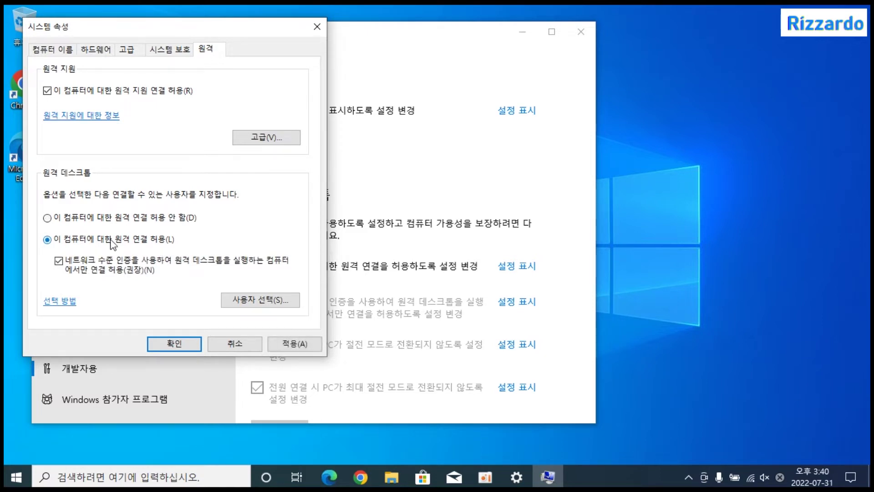
left_click(190, 345)
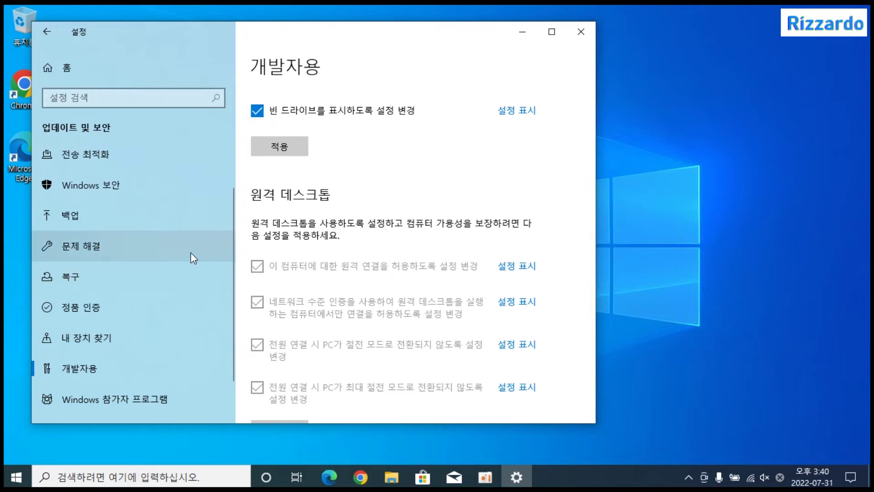
left_click(581, 30)
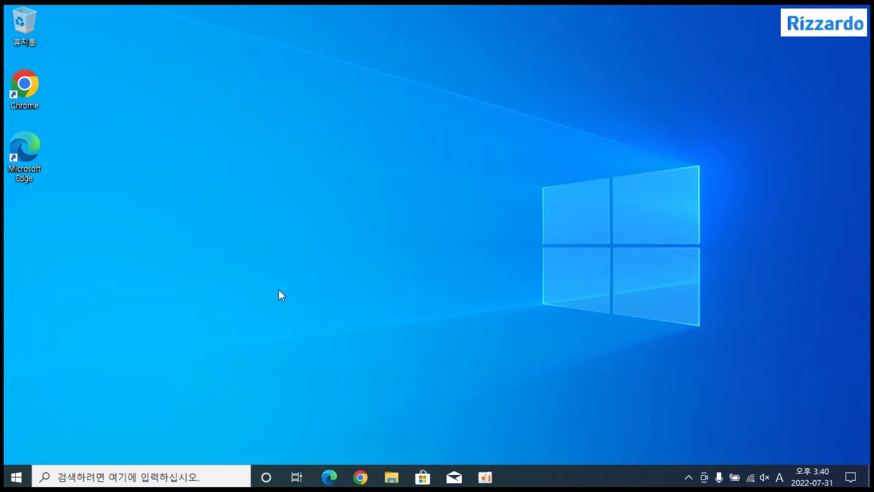
- Search Windows for "defender" and open the Windows Defender Firewall's list of allowed apps and features
left_click(196, 481)
type("ㅇ")
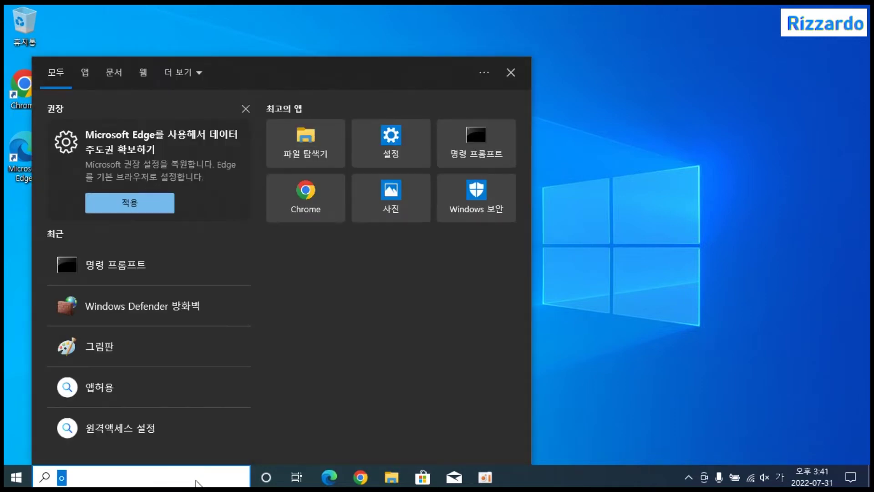
key("BackSpace")
key("Hangul")
type("defender")
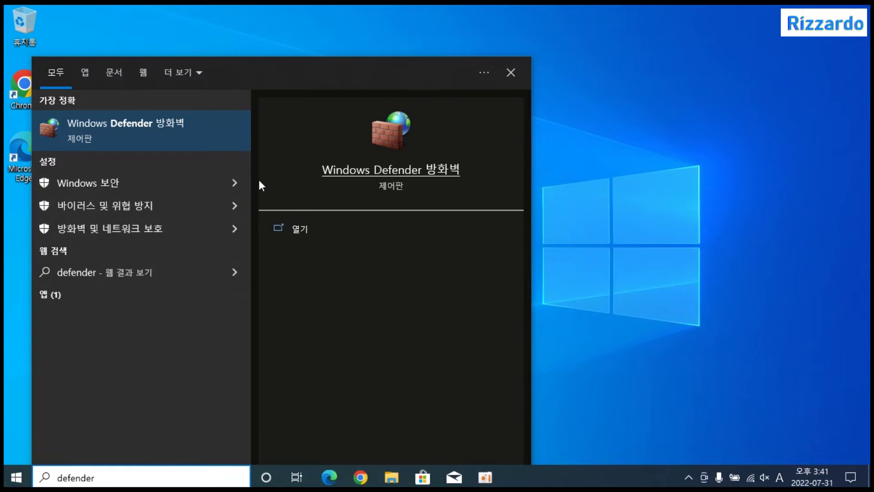
left_click(311, 231)
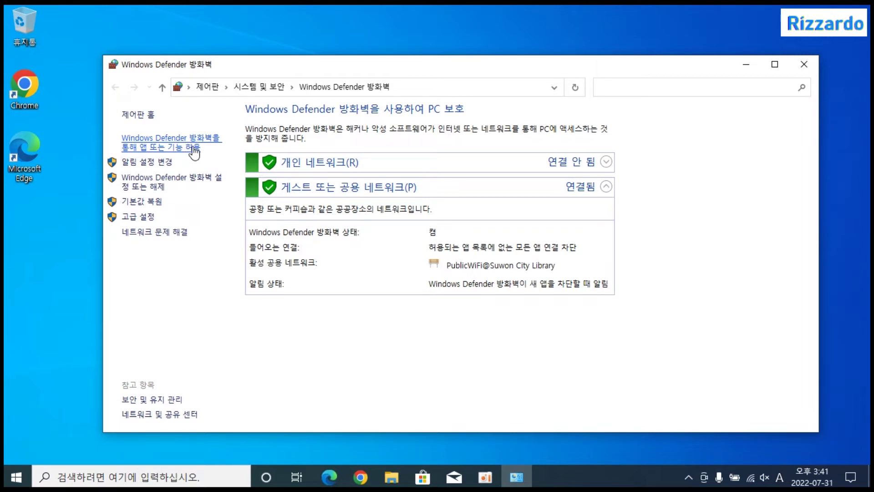
left_click(194, 153)
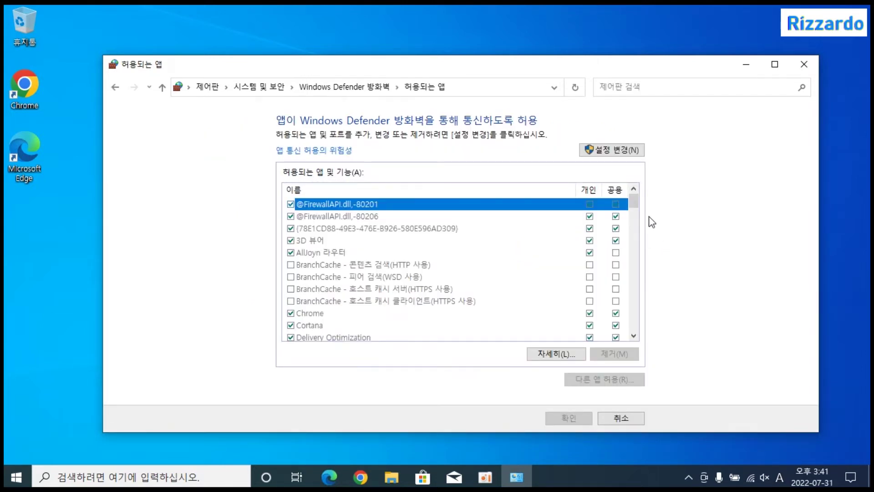
- Unlock the allowed-apps list, make sure 원격 데스크톱 is allowed on private and public networks, confirm, and close the firewall window
left_click_drag(634, 203, 641, 313)
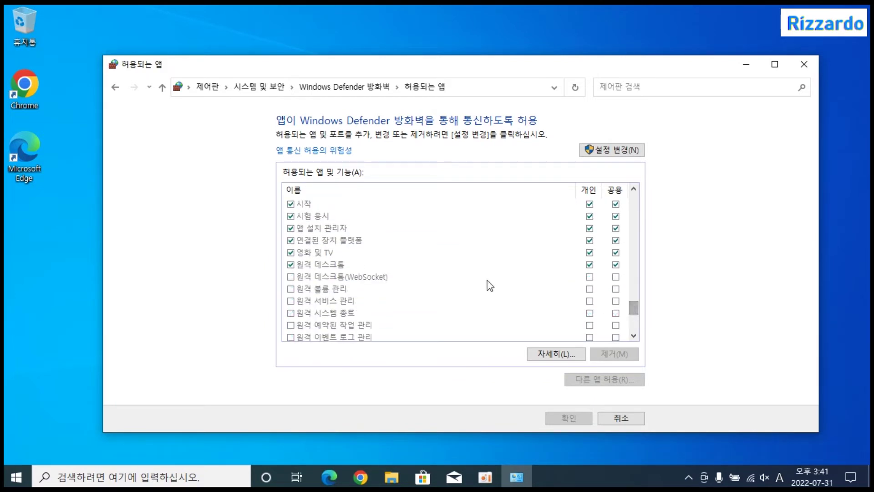
left_click(306, 268)
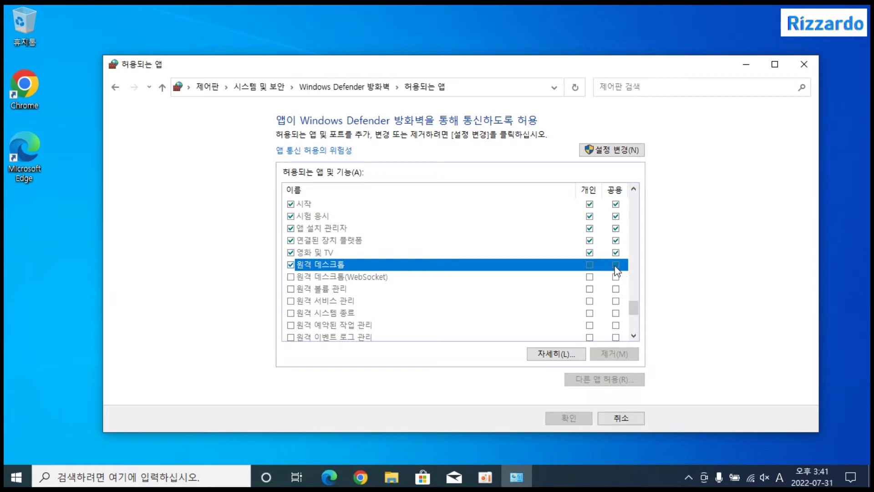
left_click(618, 152)
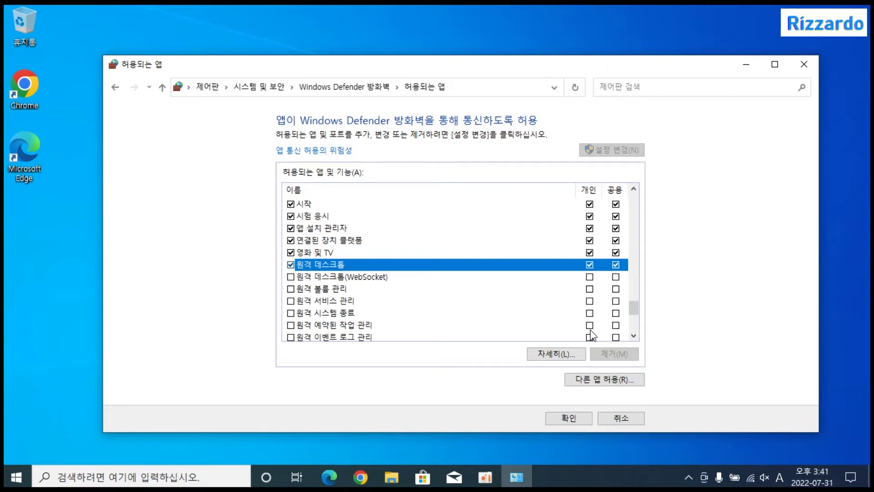
left_click(572, 418)
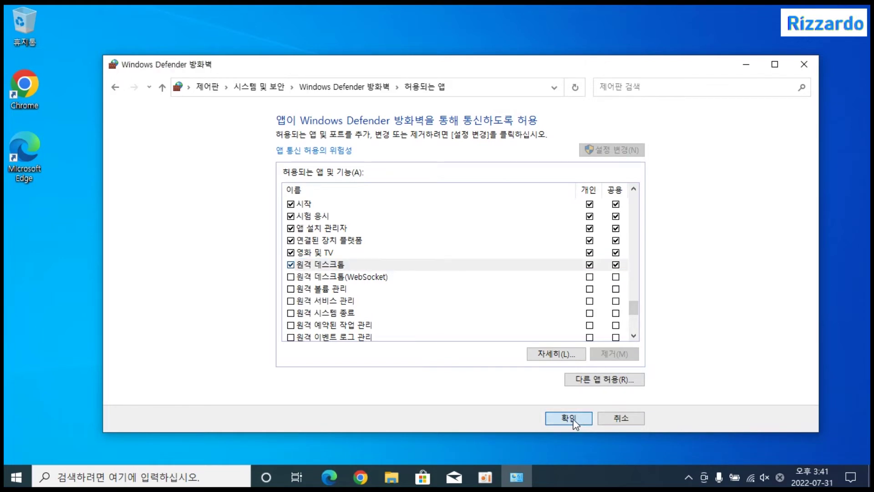
left_click(802, 73)
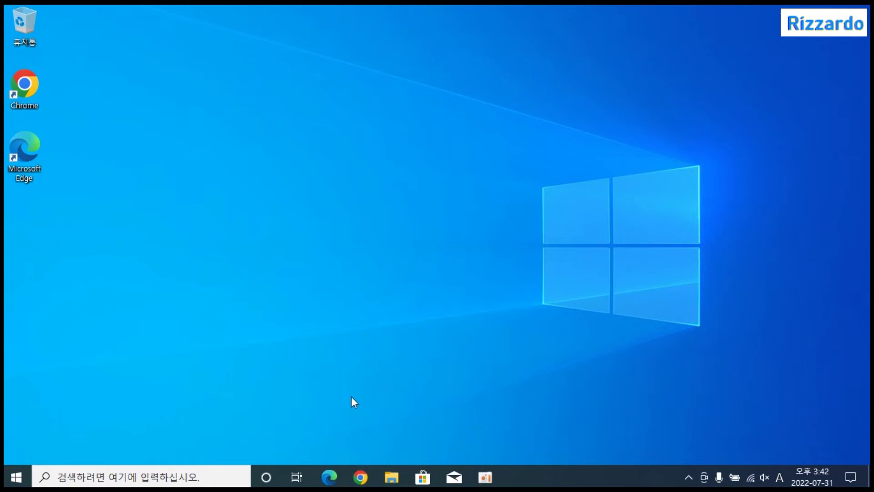
- Open Command Prompt and run ipconfig to look up this computer's IP address
left_click(215, 476)
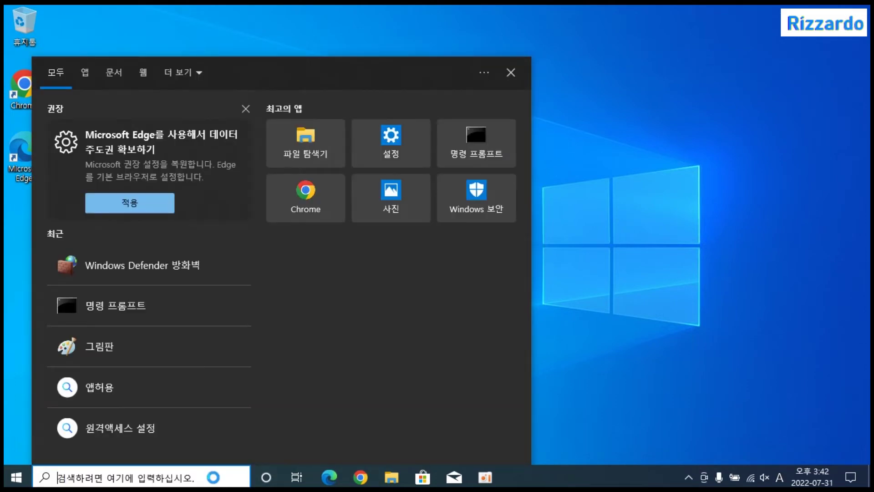
type("cmd")
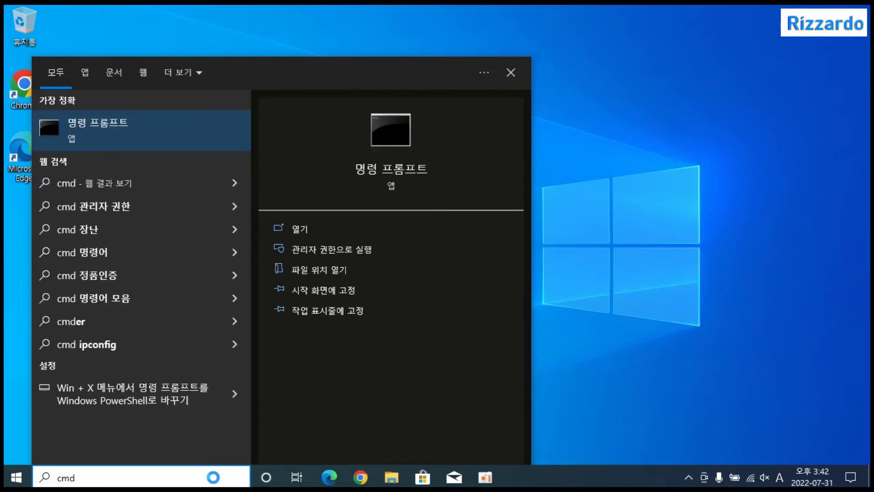
left_click(307, 227)
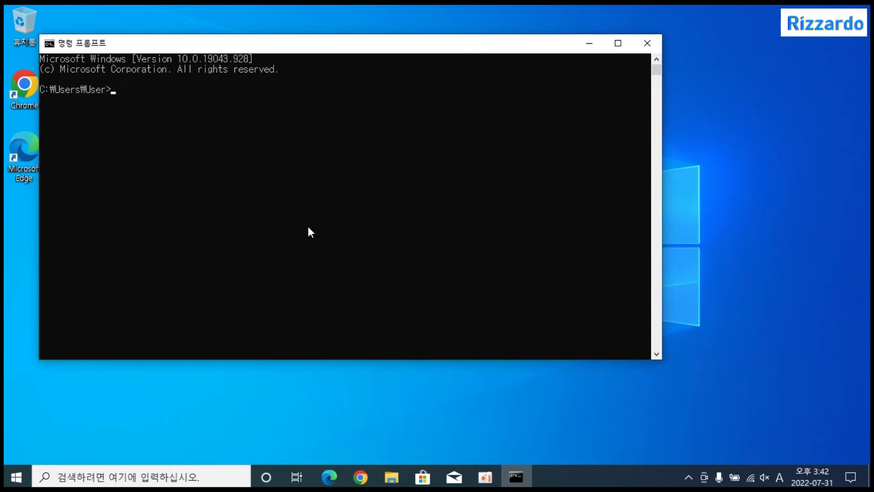
type("ipconfig")
key("Return")
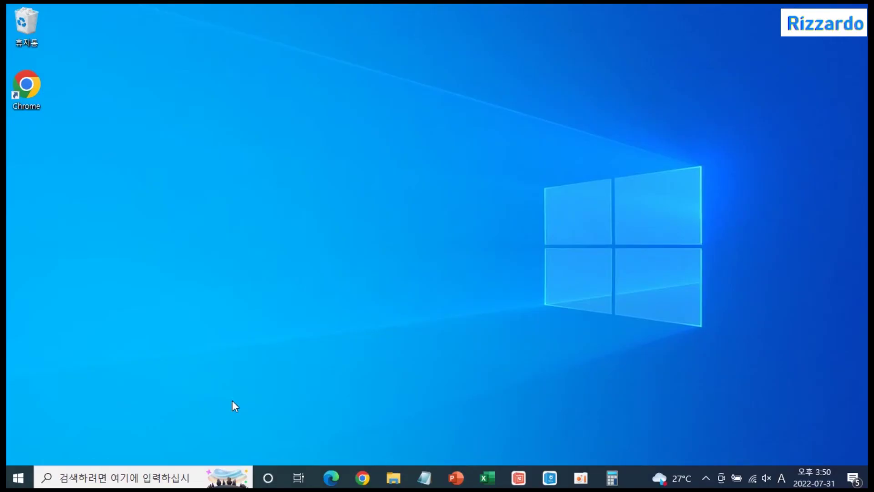
- Find Remote Desktop Connection (원격 데스크톱 연결) by searching for "원격", open it, and expand its connection options
left_click(162, 476)
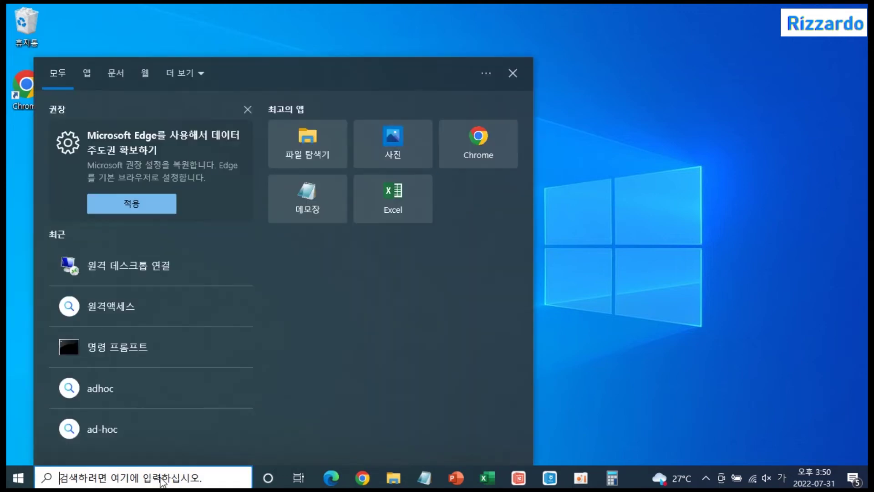
type("원")
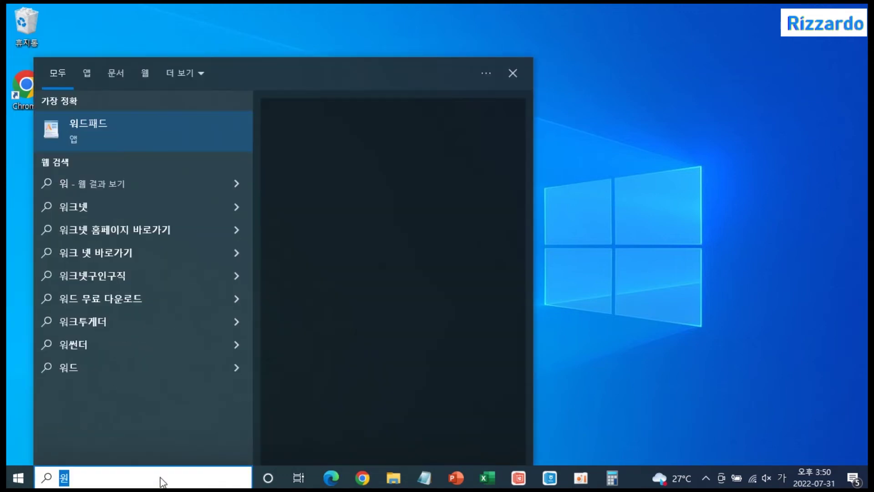
type("격")
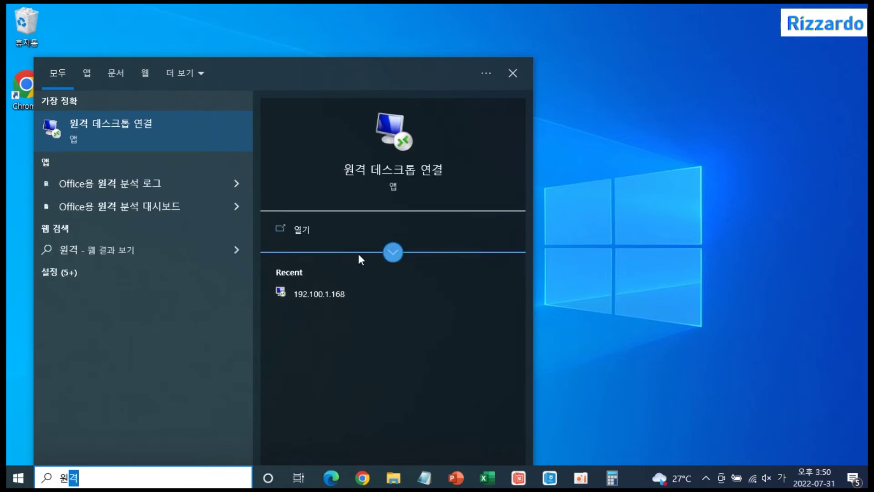
left_click(305, 233)
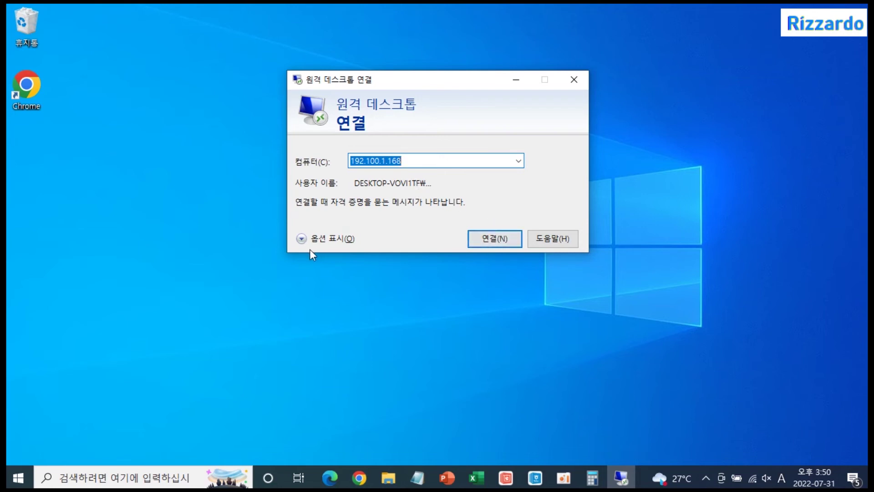
left_click(304, 239)
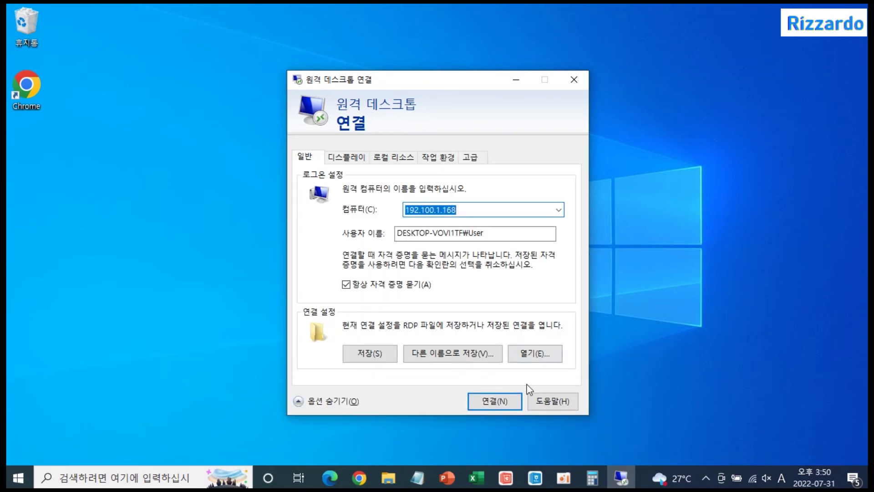
- Connect to the remote computer 192.100.1.168, entering the account password and choosing to remember the credentials
left_click(497, 403)
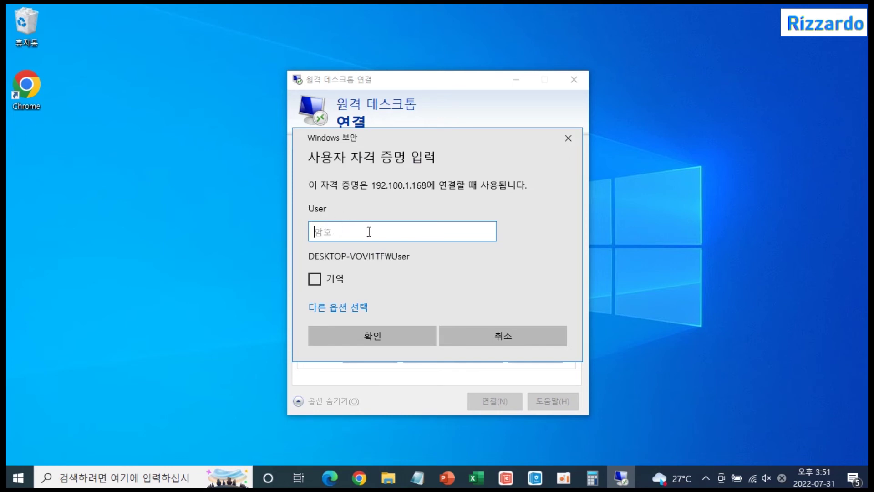
type("*******")
left_click(332, 283)
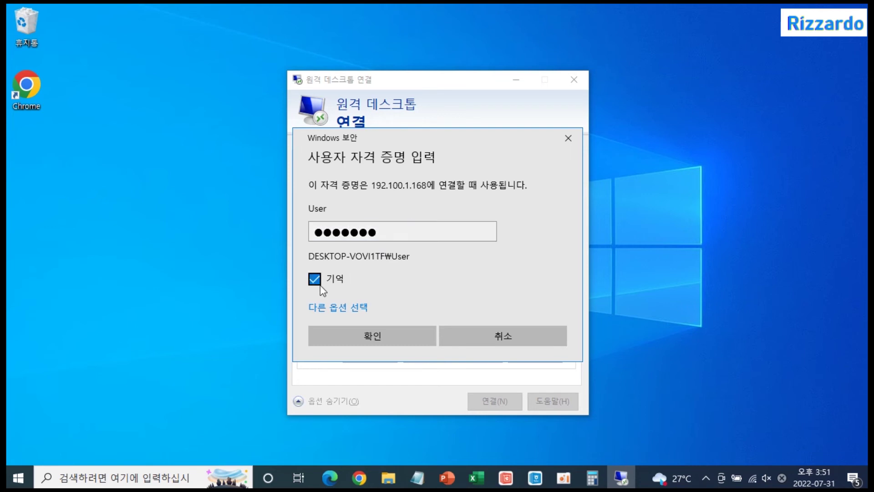
left_click(358, 333)
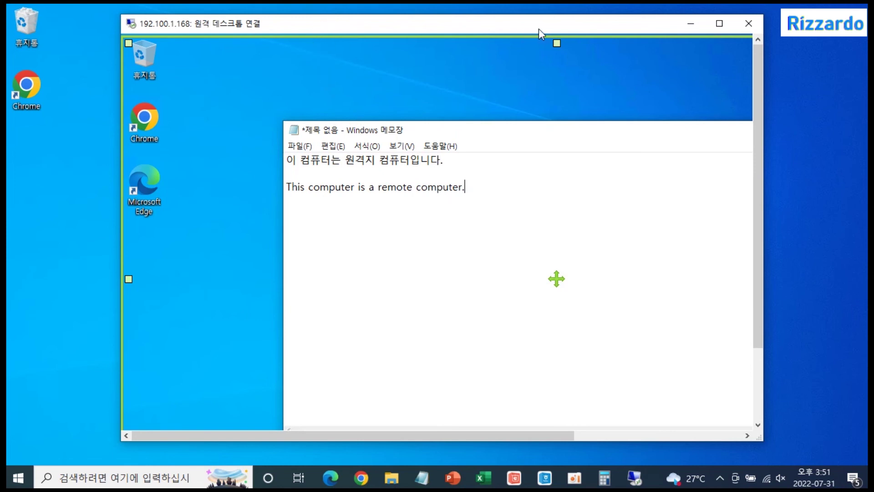
- View the remote session full screen, restore it to a window, and move that window slightly
left_click(720, 23)
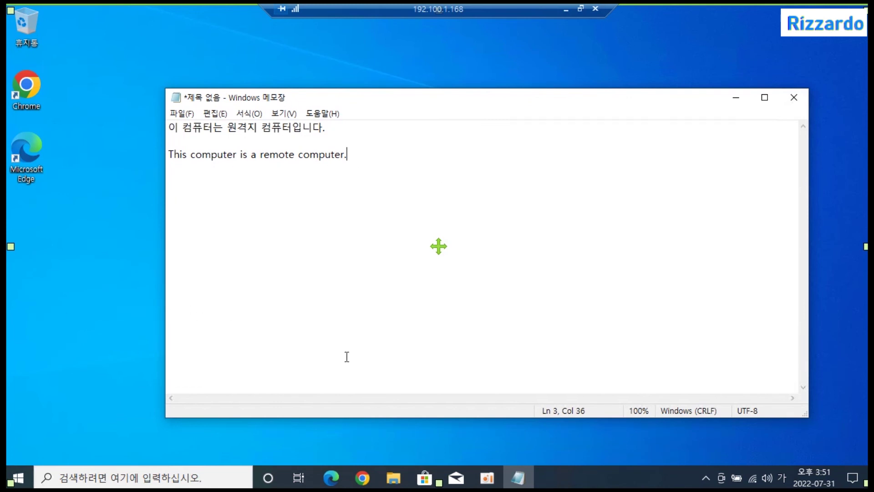
left_click(581, 9)
mouse_move(554, 37)
left_mouse_down()
mouse_move(532, 30)
mouse_move(558, 28)
mouse_move(549, 29)
left_mouse_up()
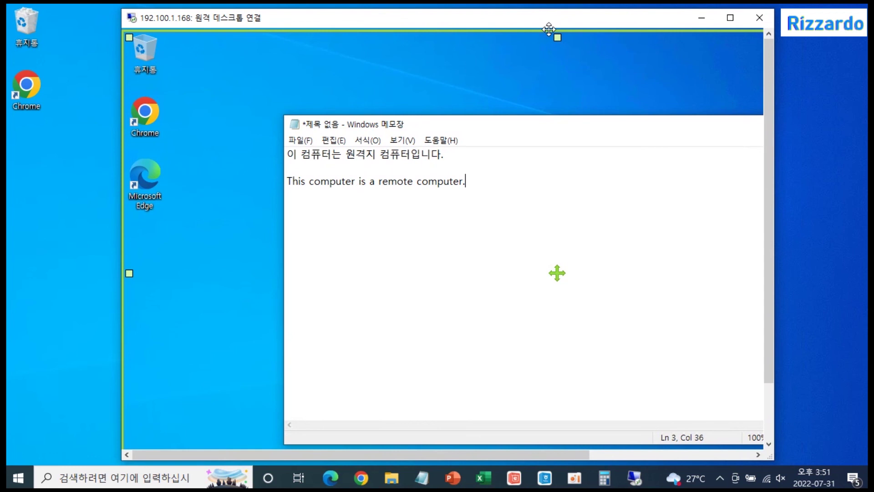